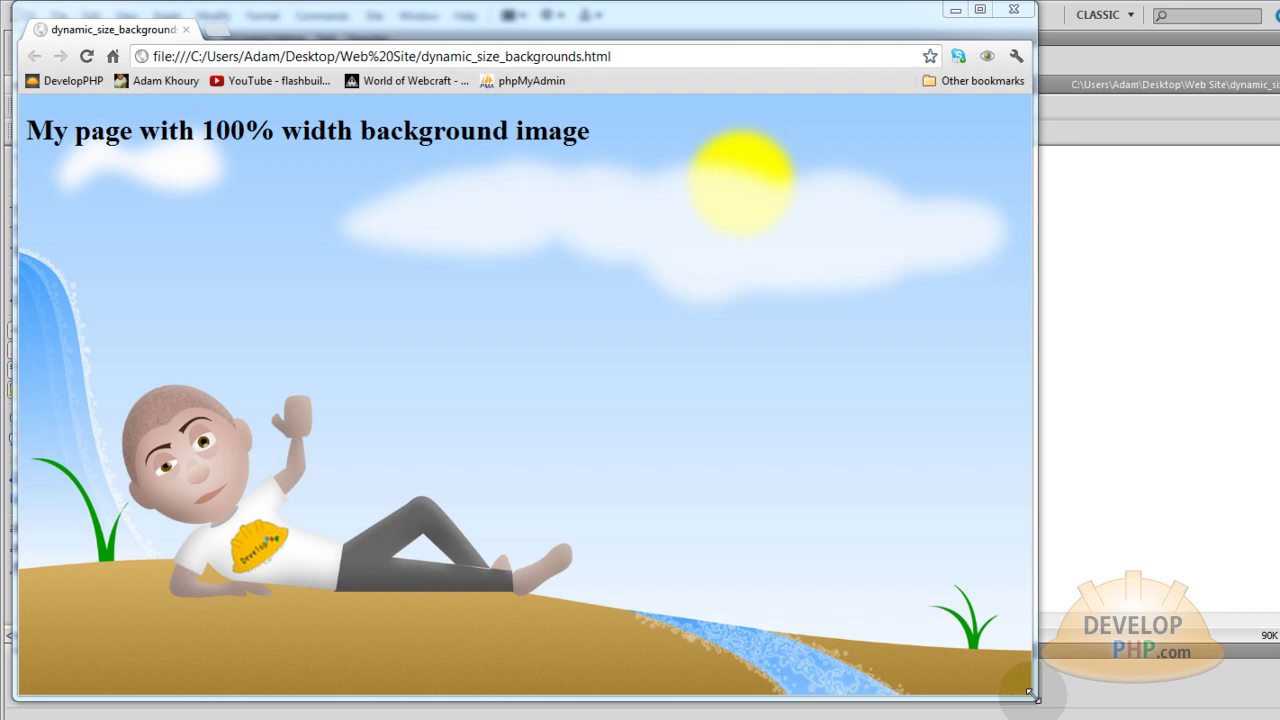
Resize the Chrome window narrower and wider while the dynamic_size_backgrounds.html background image rescales
left_click_drag(1035, 695, 674, 495)
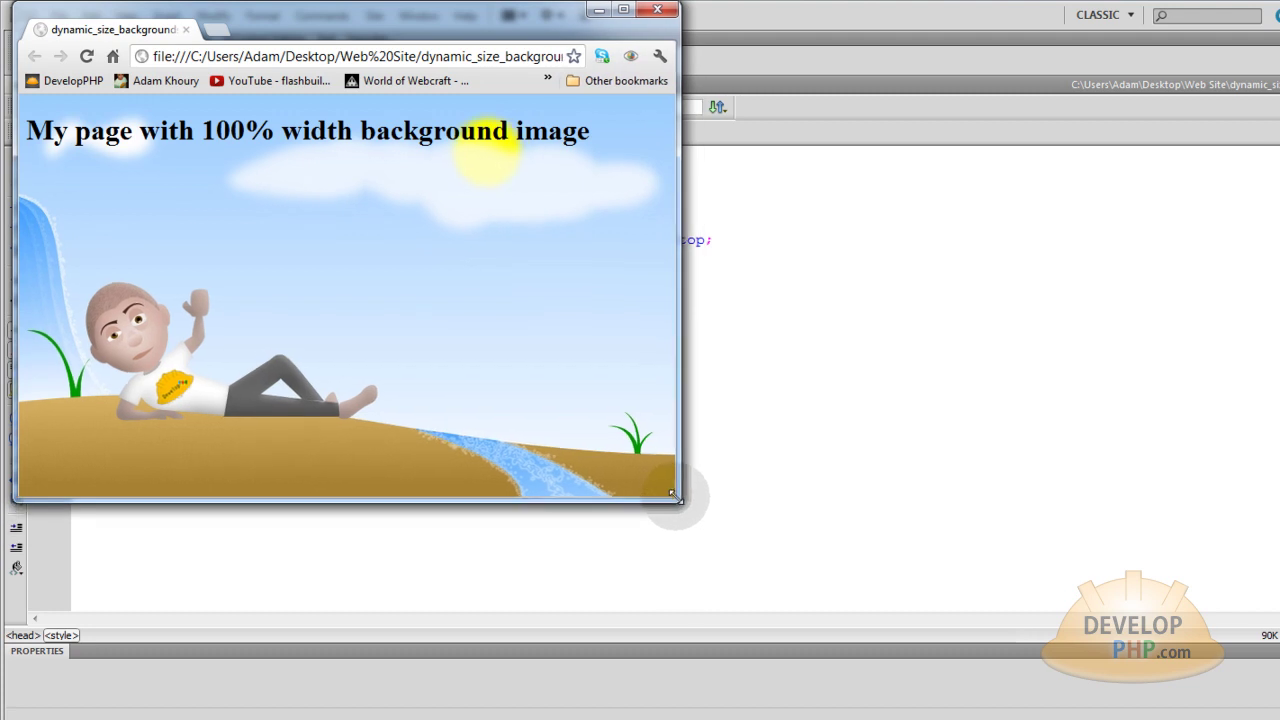
mouse_move(674, 495)
left_mouse_down()
mouse_move(706, 493)
mouse_move(695, 470)
left_mouse_up()
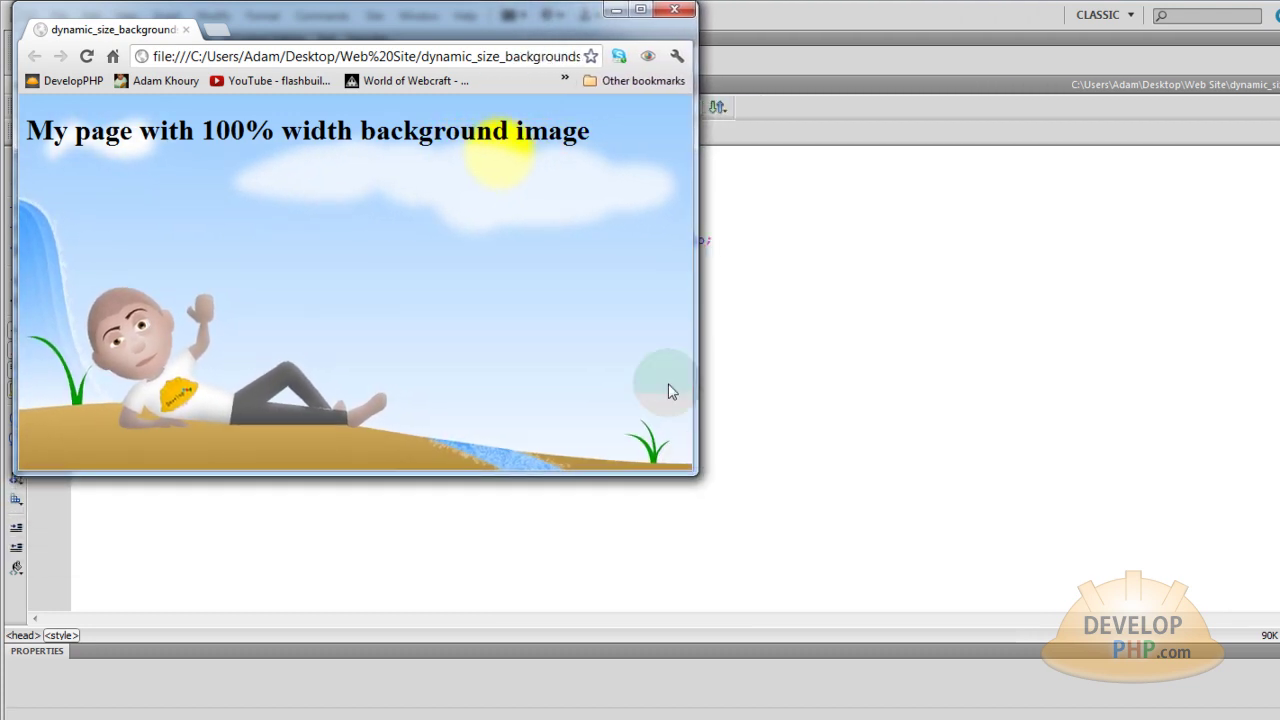
left_click_drag(590, 130, 26, 130)
mouse_move(695, 472)
left_mouse_down()
mouse_move(778, 512)
mouse_move(825, 515)
left_mouse_up()
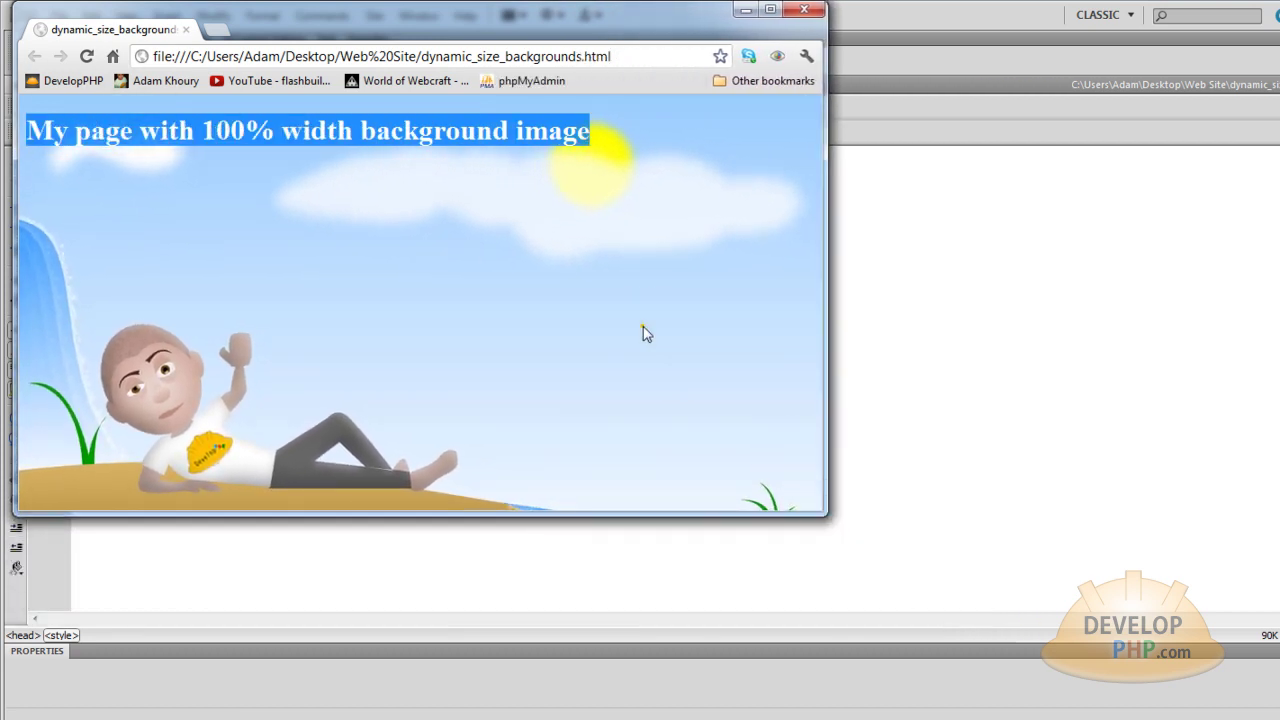
left_click(645, 333)
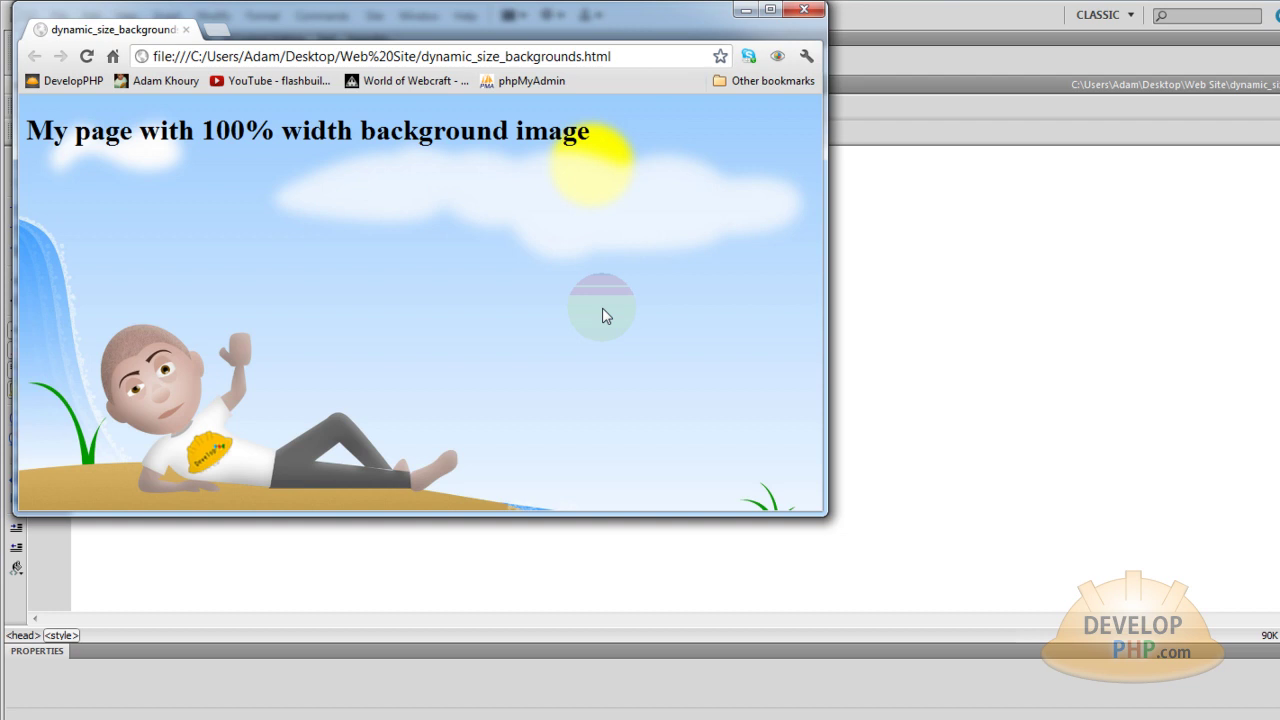
left_click_drag(825, 515, 907, 560)
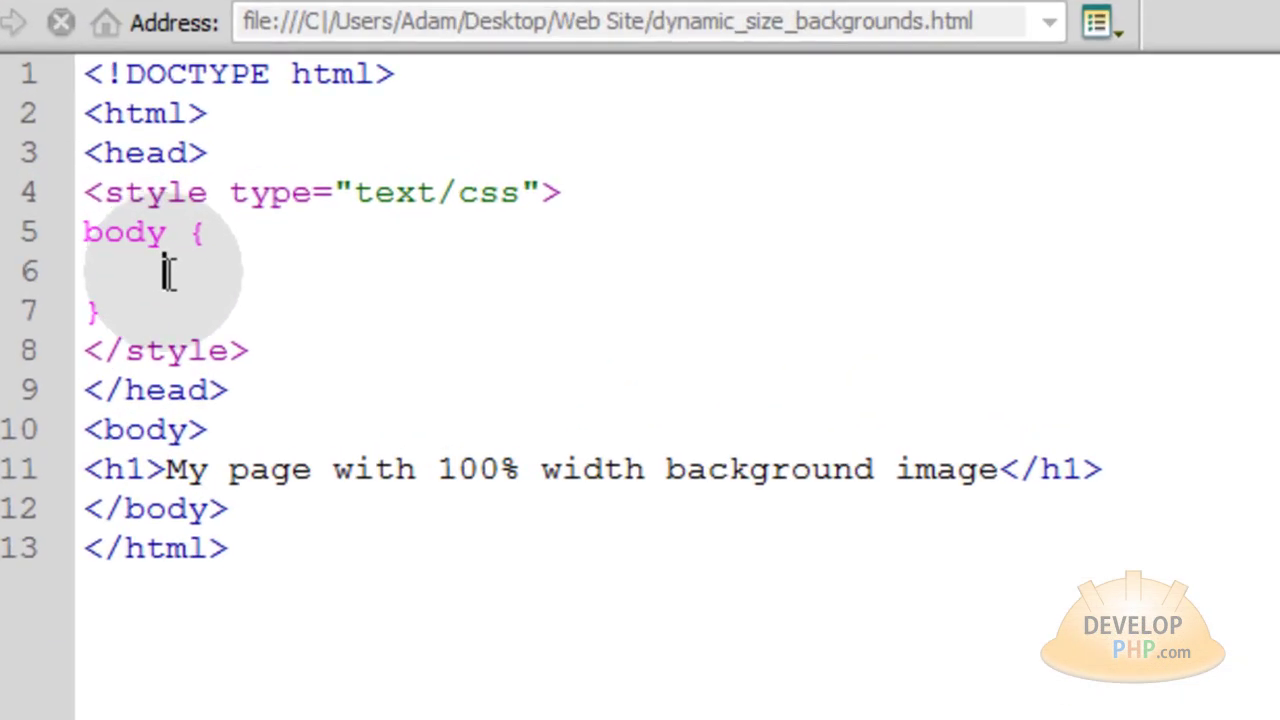
Begin a background: declaration inside the empty body rule and choose URL... from the code hints
left_click(166, 272)
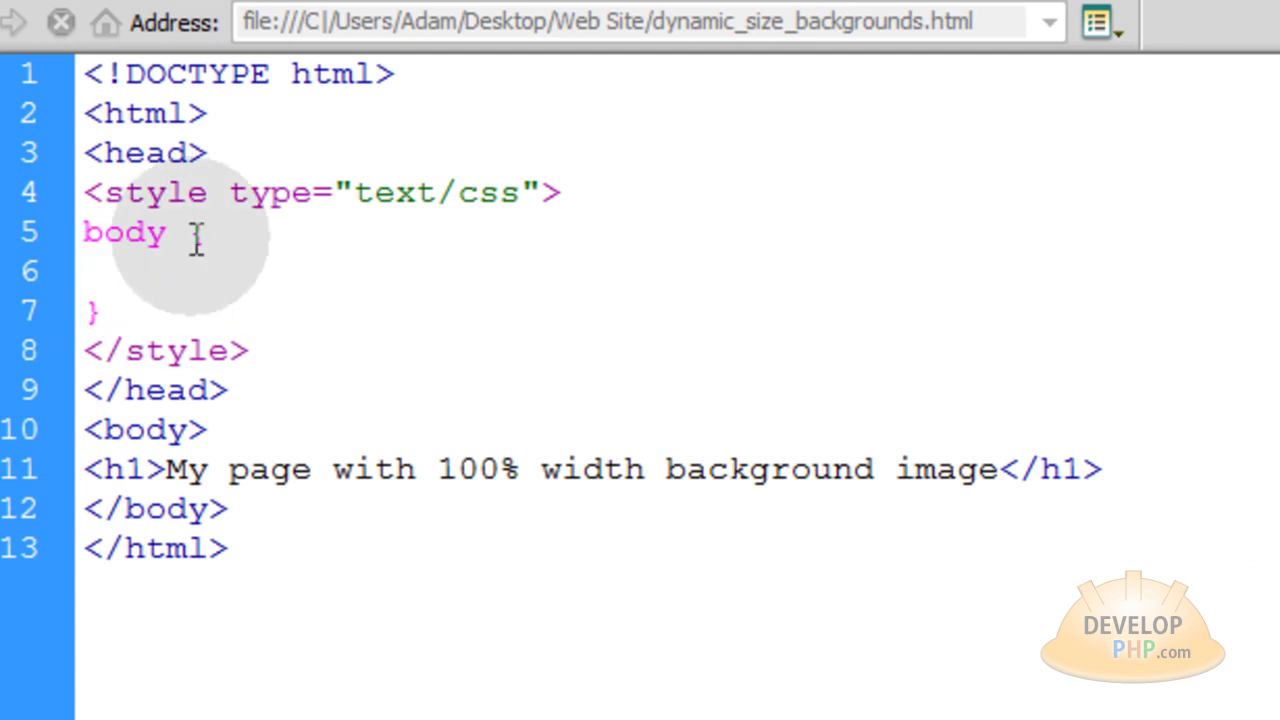
left_click_drag(196, 232, 236, 296)
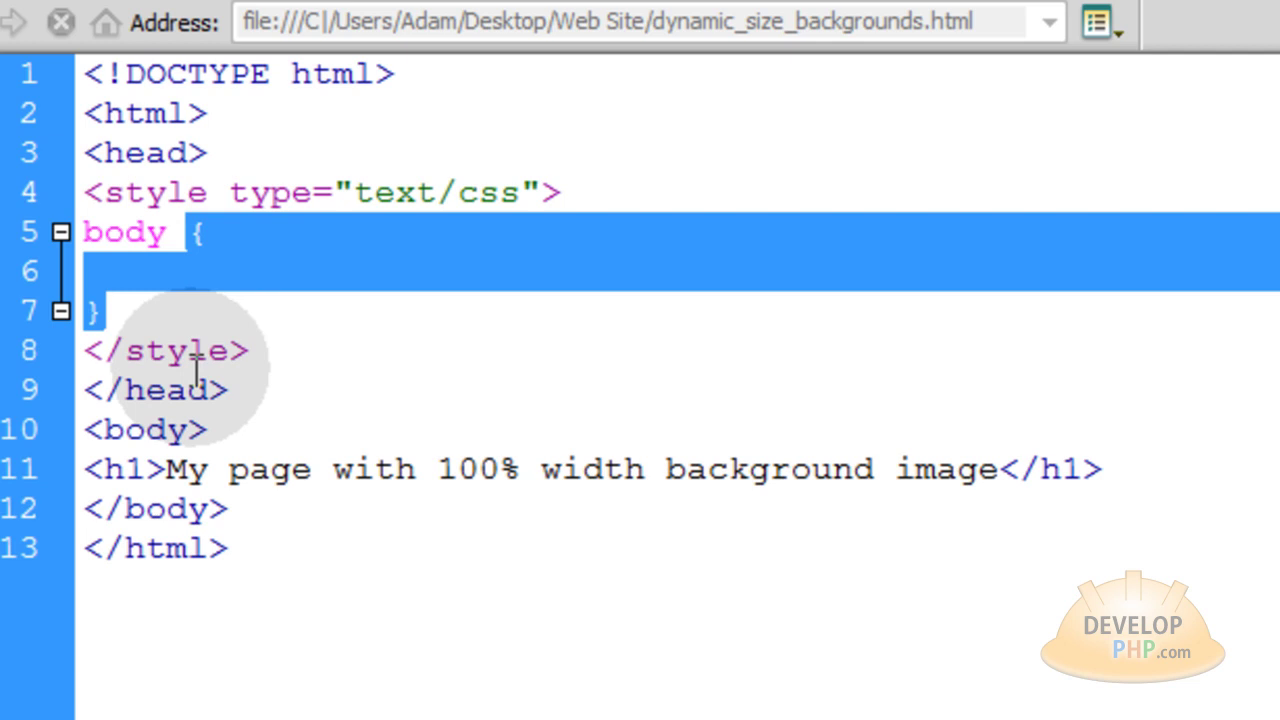
left_click(260, 297)
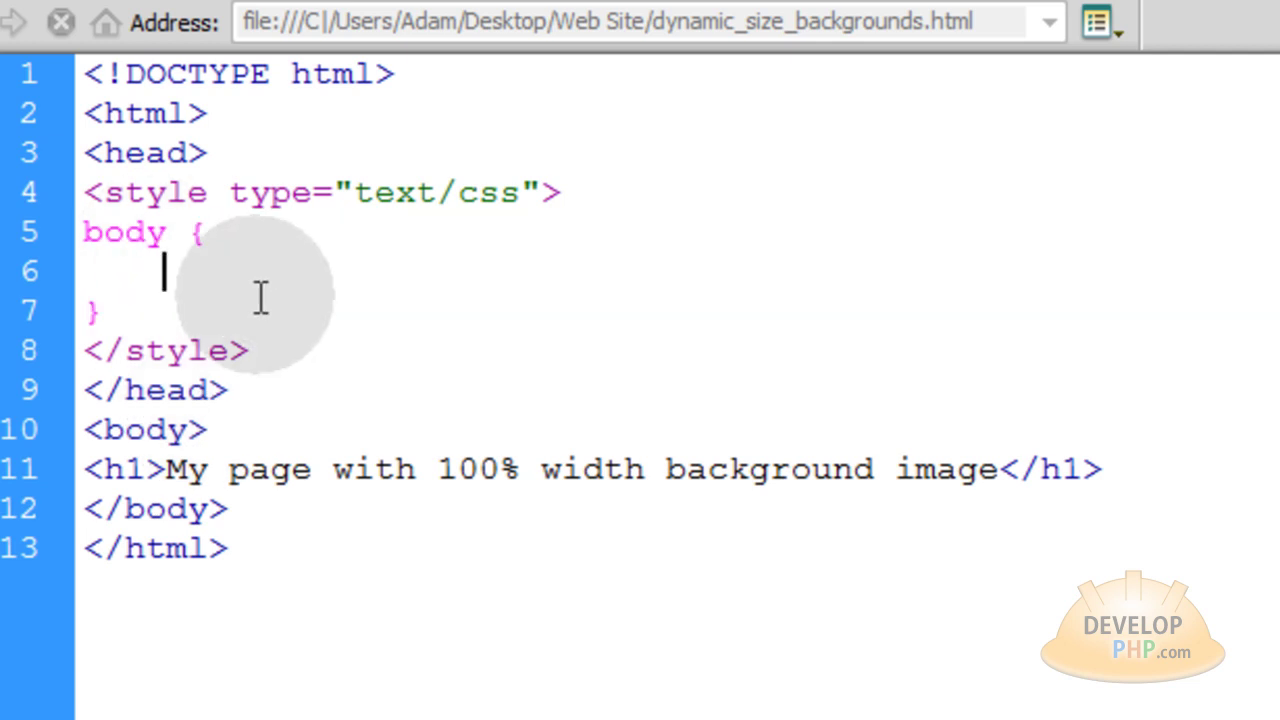
type("backgroun")
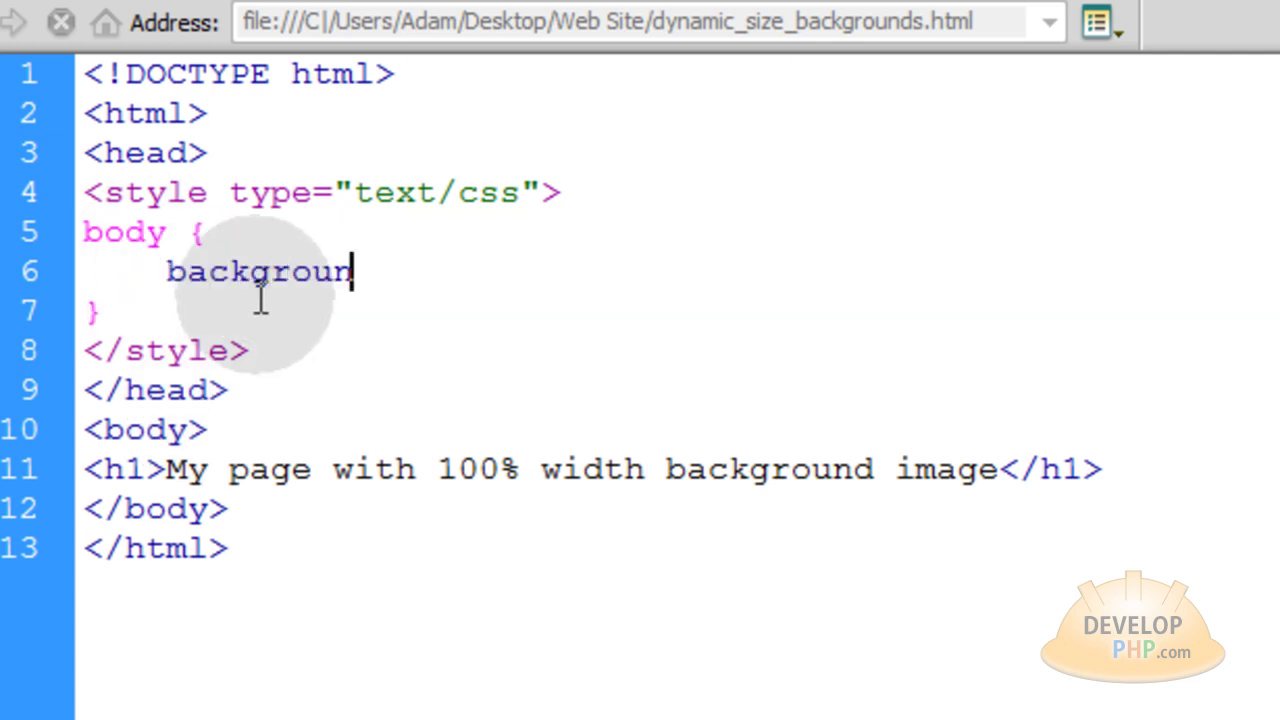
type("d:")
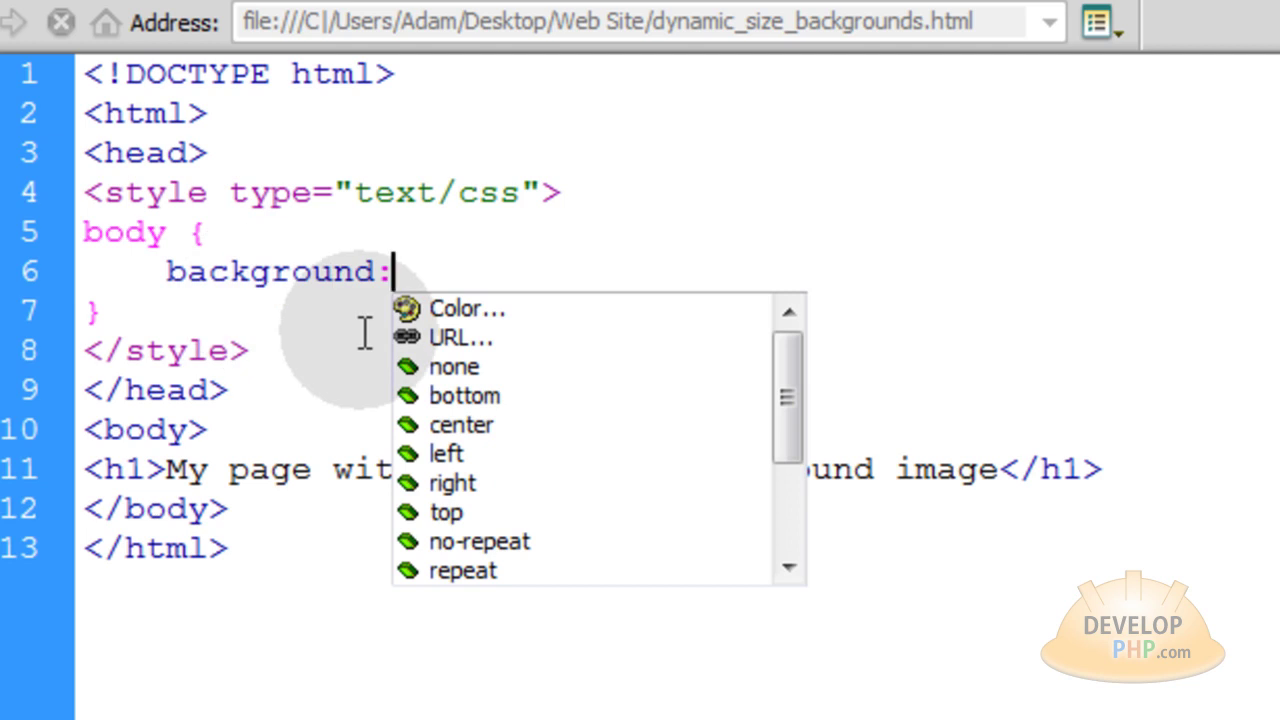
left_click(440, 336)
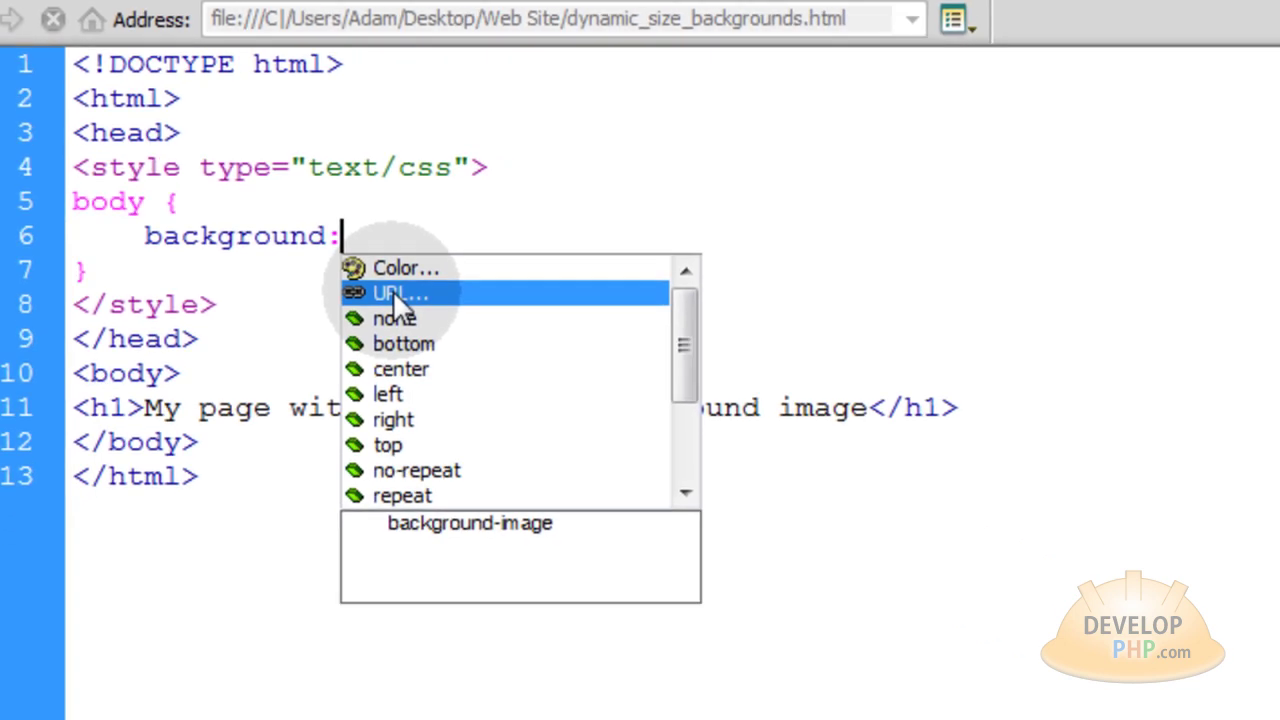
Complete the background value: dynamic_width_bg.jpg, #A98436, no-repeat, left top
left_click(393, 291)
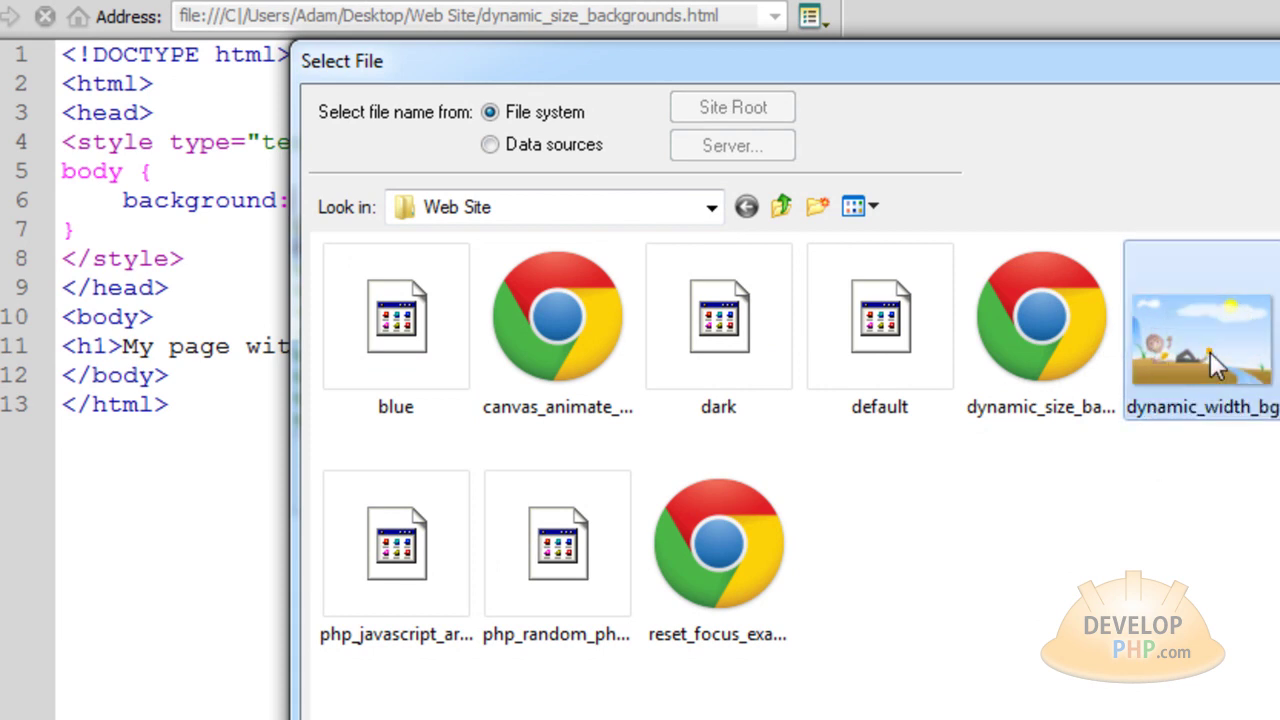
double_click(1210, 352)
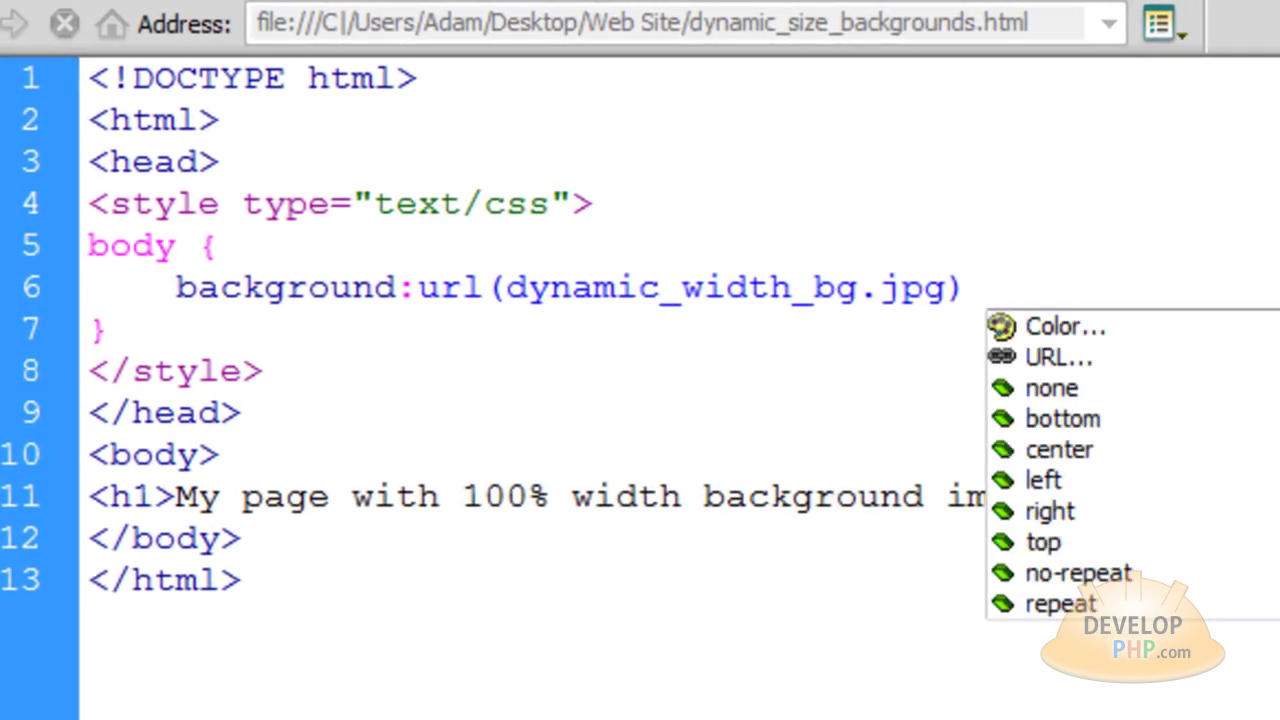
type("#A98436")
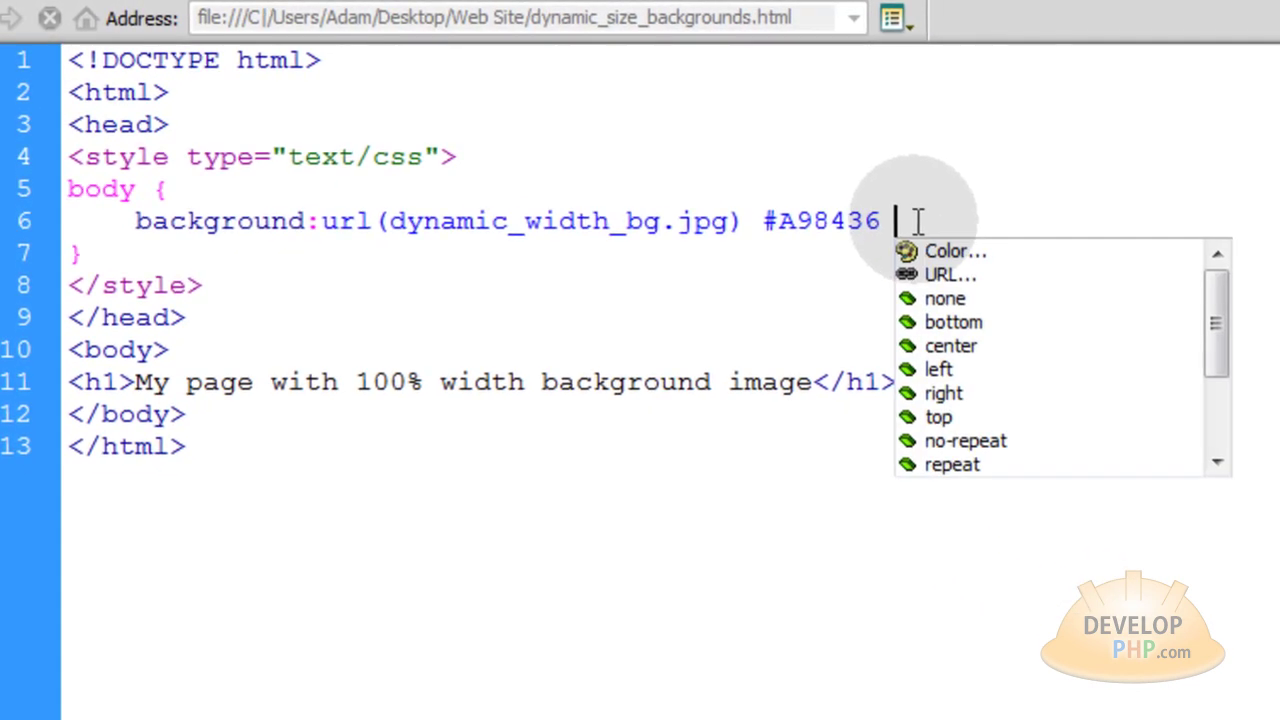
type(" no")
double_click(965, 324)
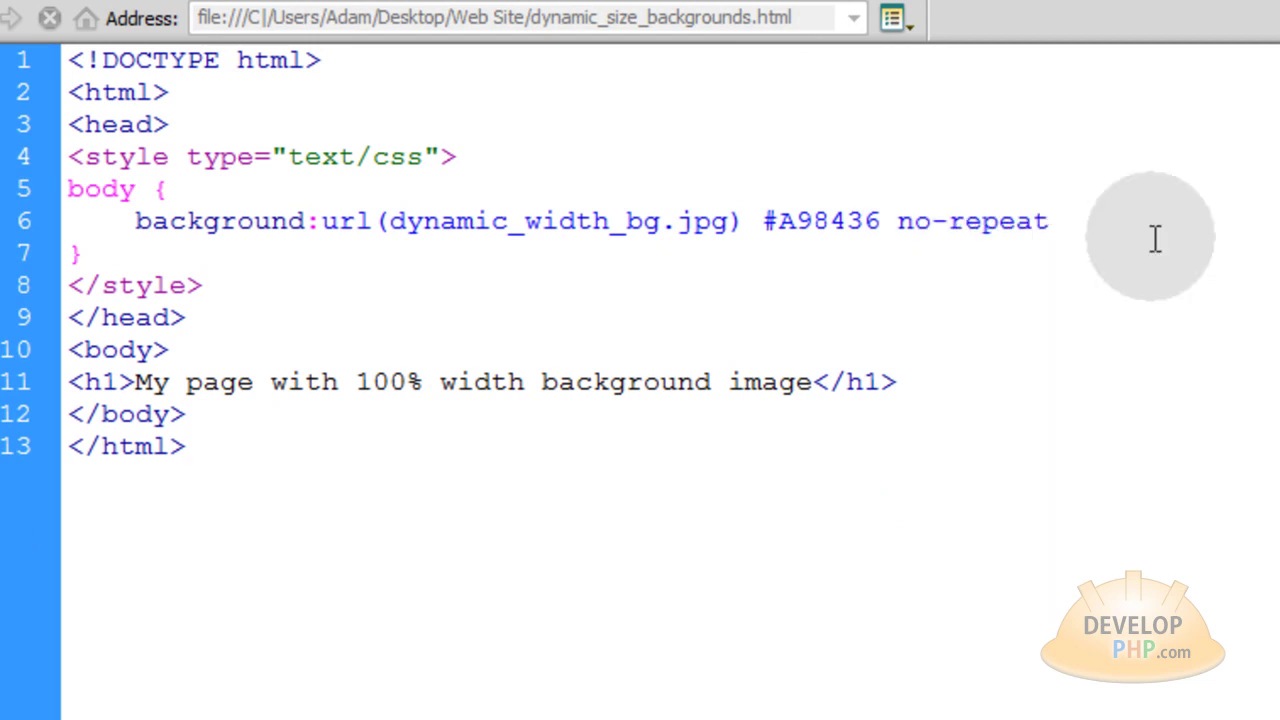
type(" center ti")
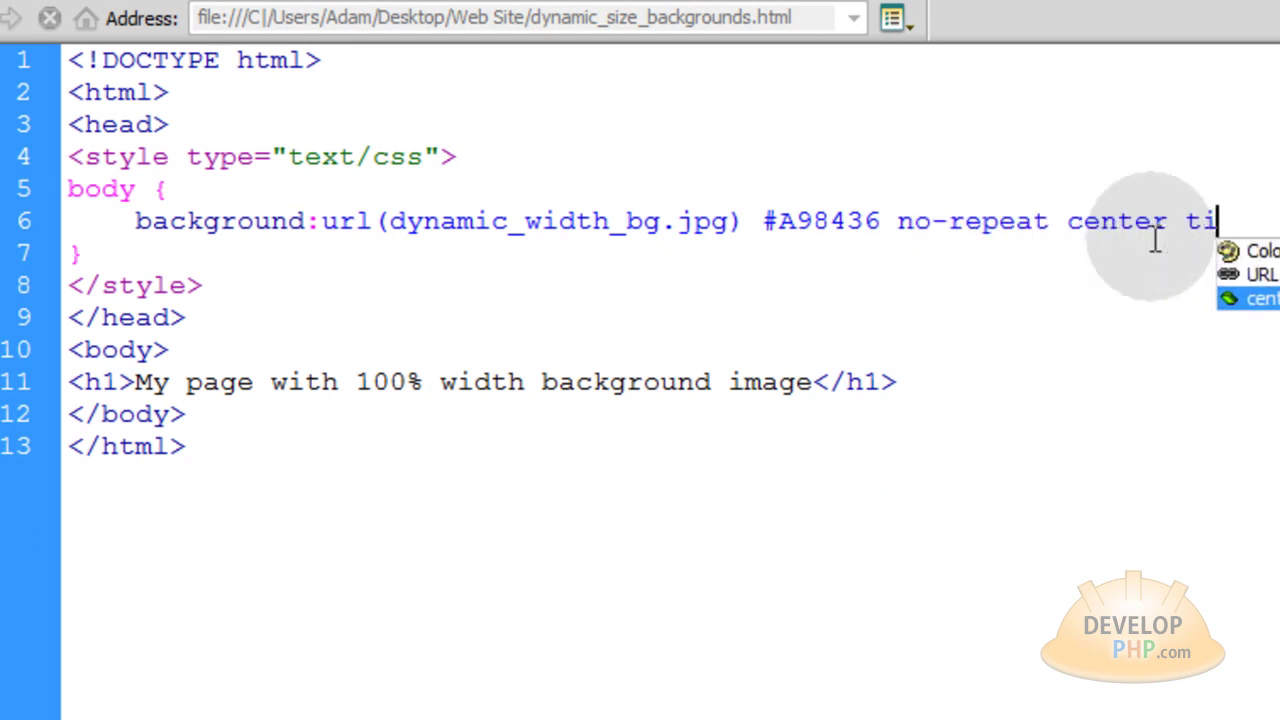
key("BackSpace")
type("op")
double_click(1133, 221)
type("left")
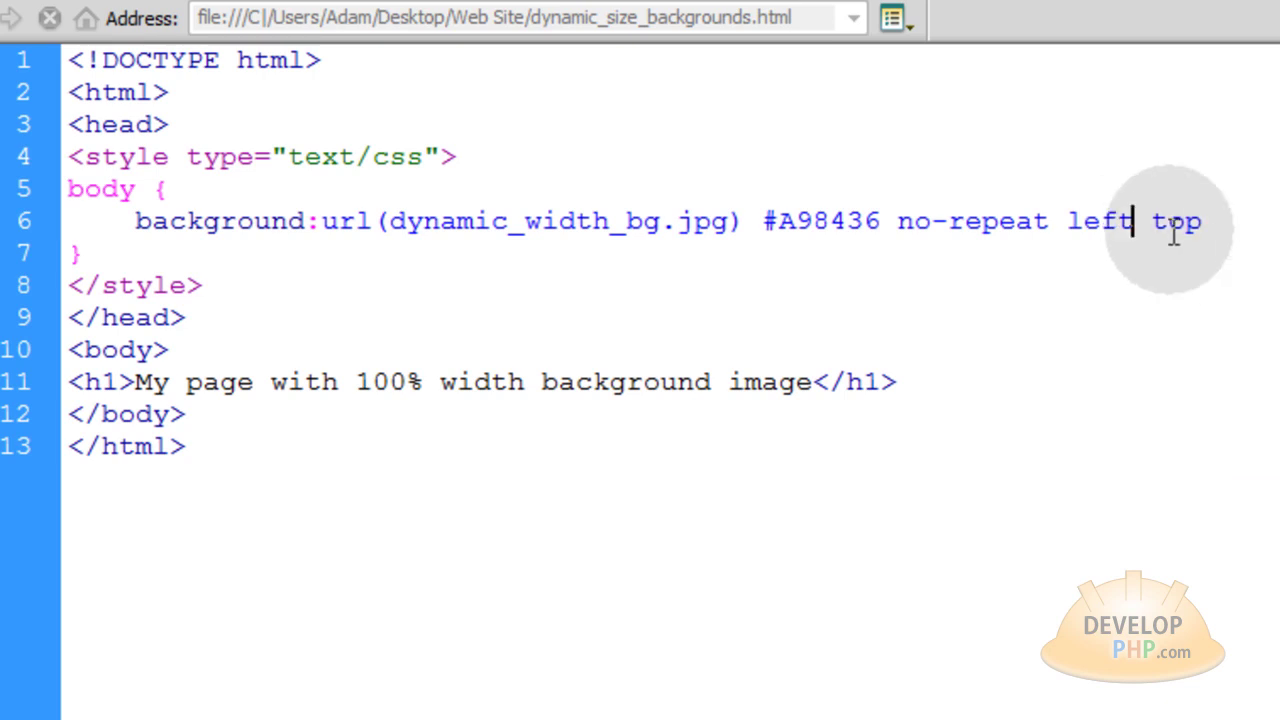
left_click(1238, 221)
type(";")
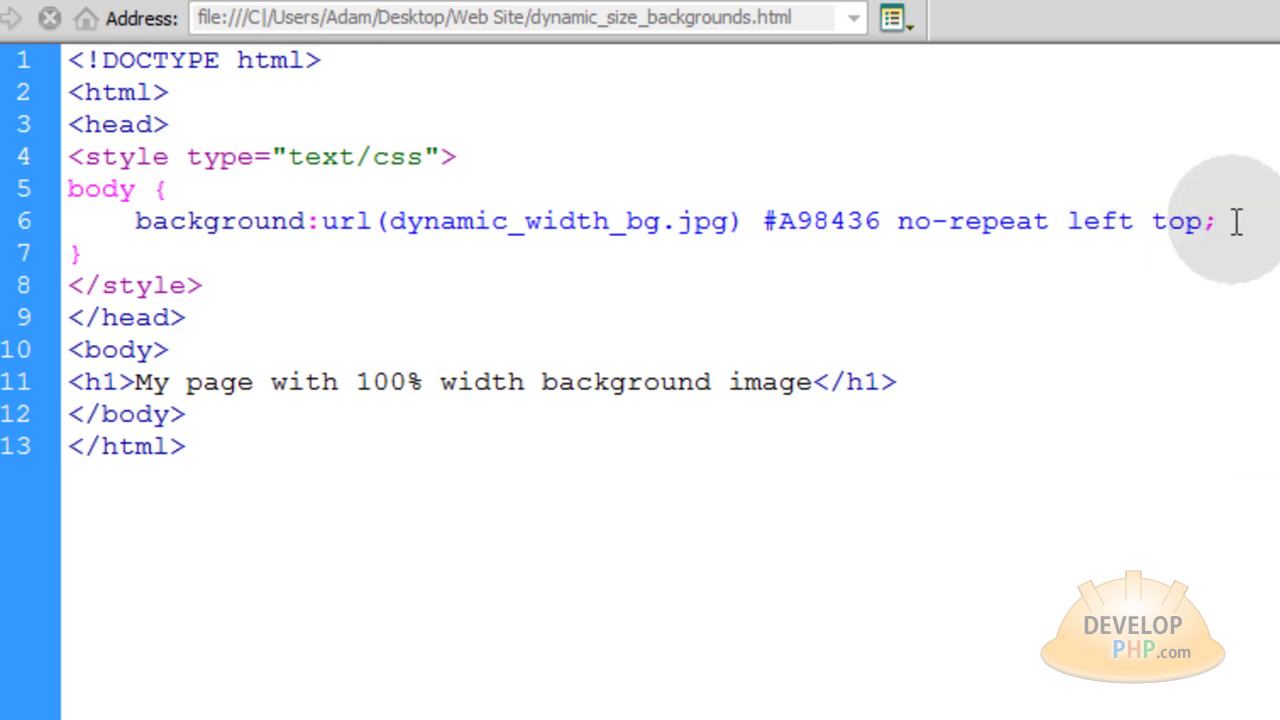
Add background-size: 100%; on a new line below the background declaration
key("Return")
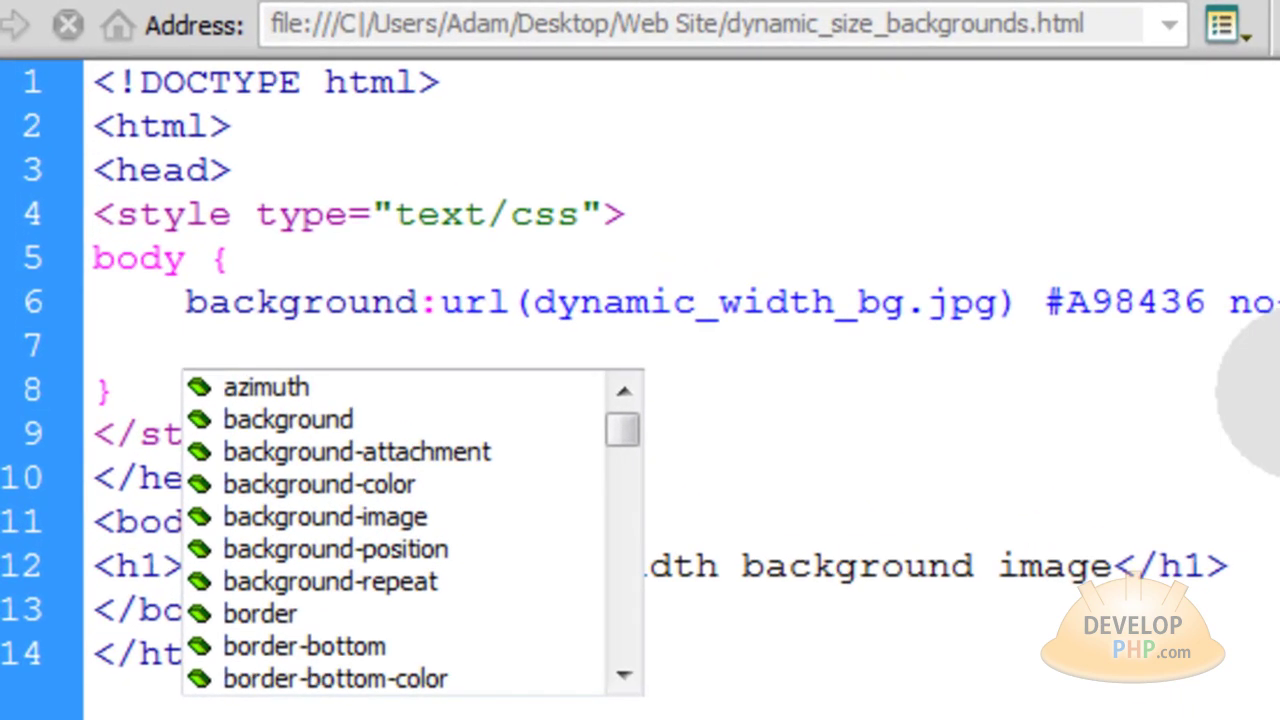
type("background-size: 100%;")
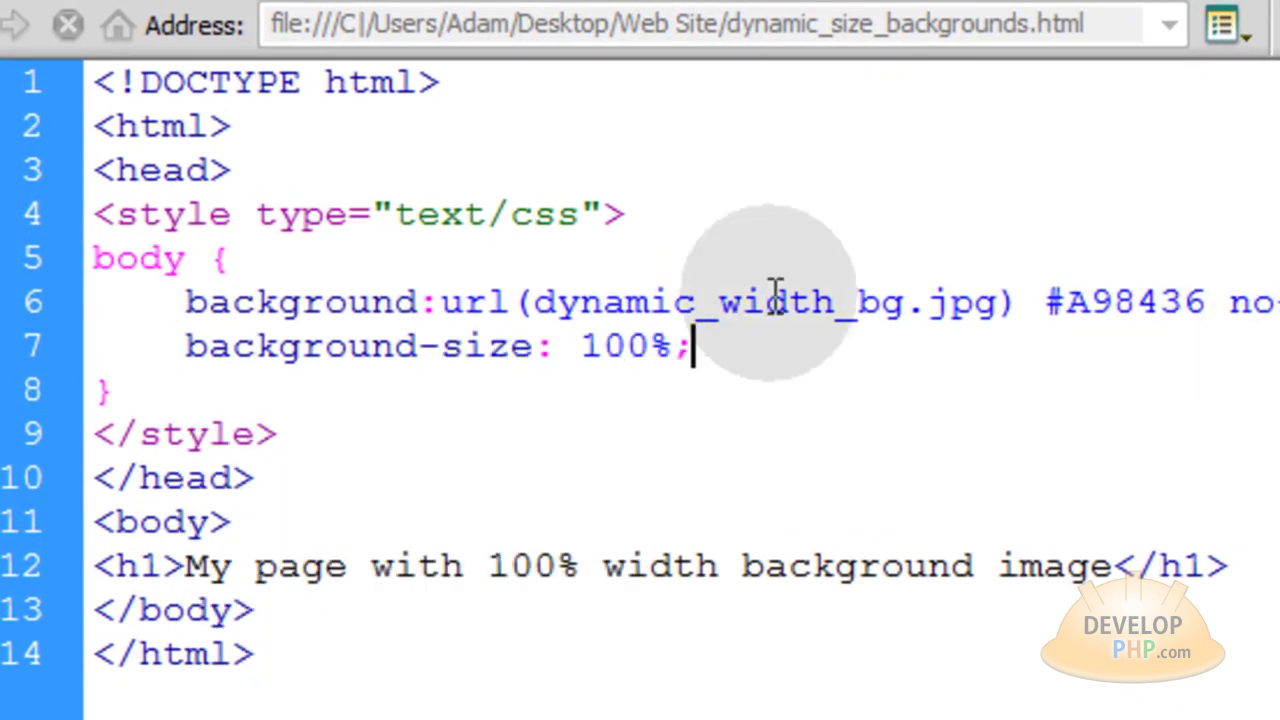
left_click_drag(186, 345, 535, 345)
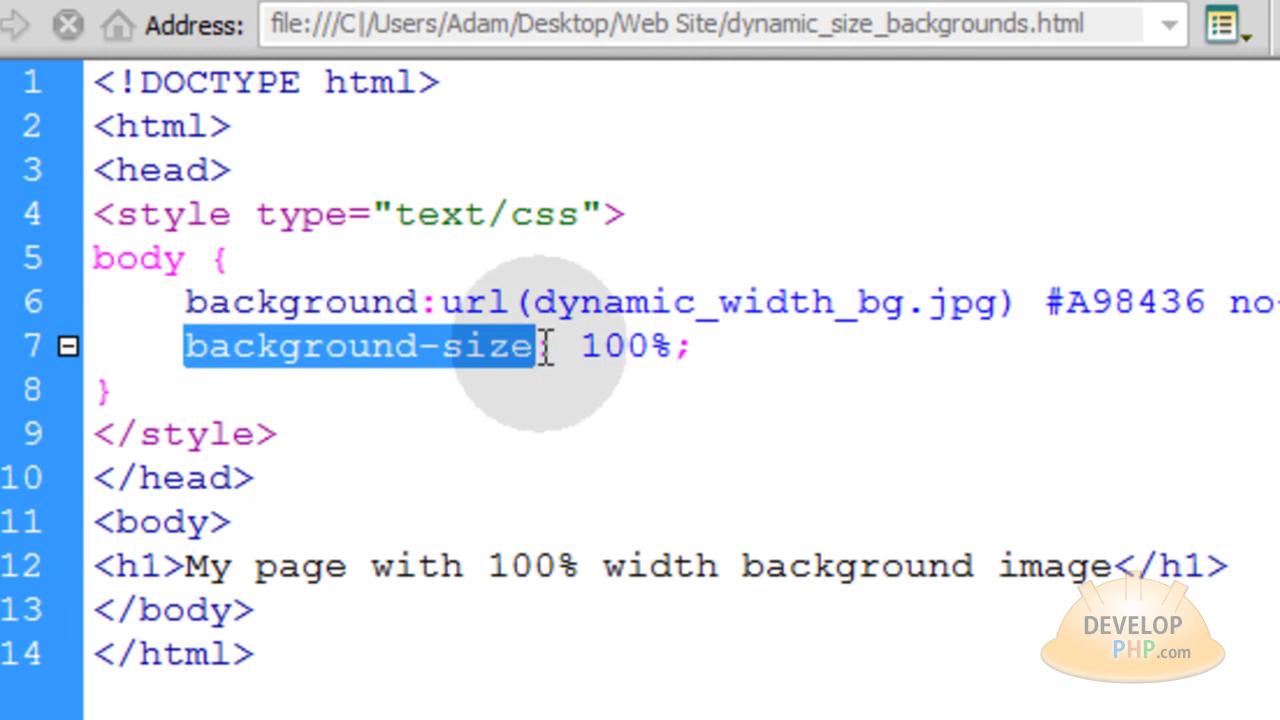
left_click(730, 340)
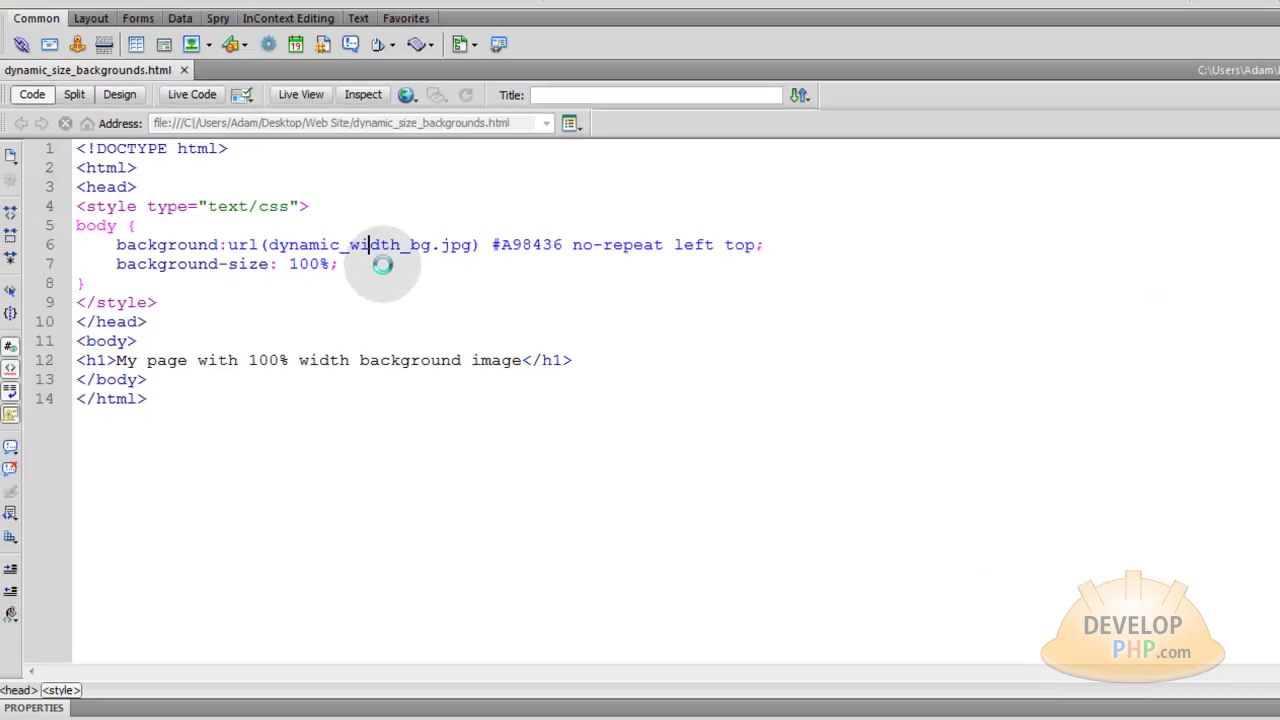
Switch to the Chrome preview and narrow the window to watch the background shrink
key("alt+Tab")
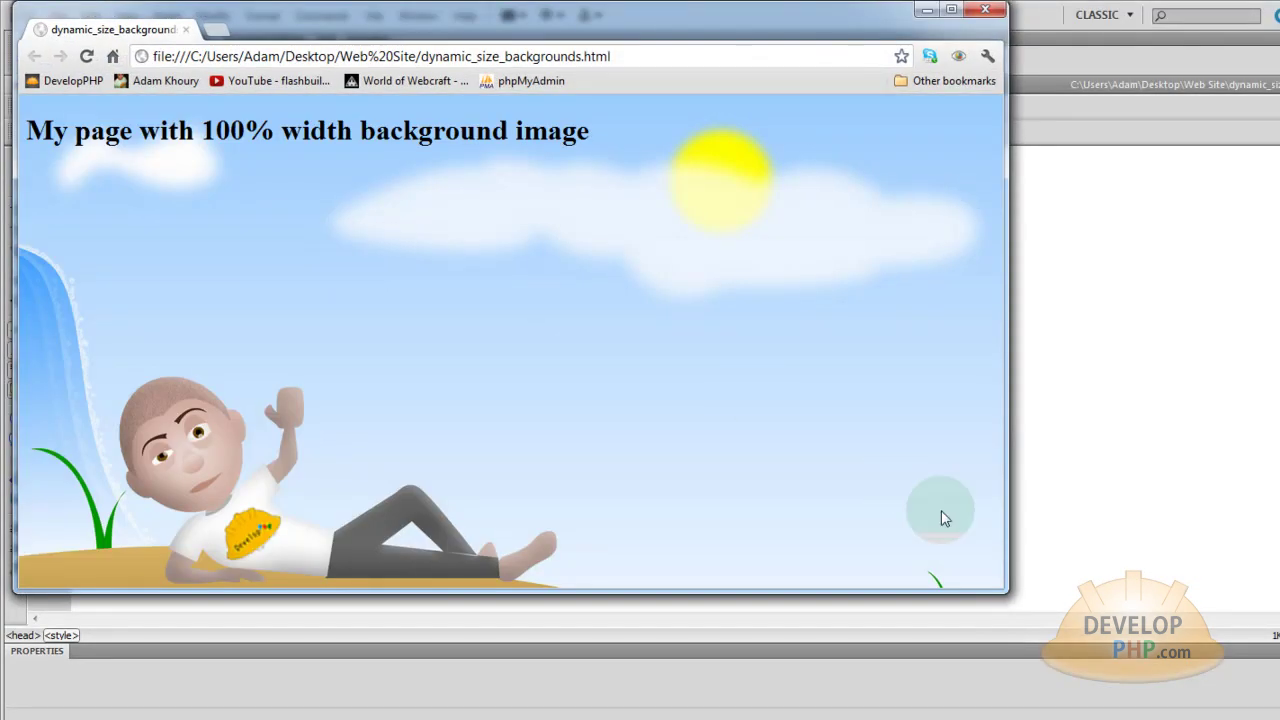
mouse_move(1000, 581)
left_mouse_down()
mouse_move(636, 423)
mouse_move(631, 405)
mouse_move(985, 650)
mouse_move(738, 530)
left_mouse_up()
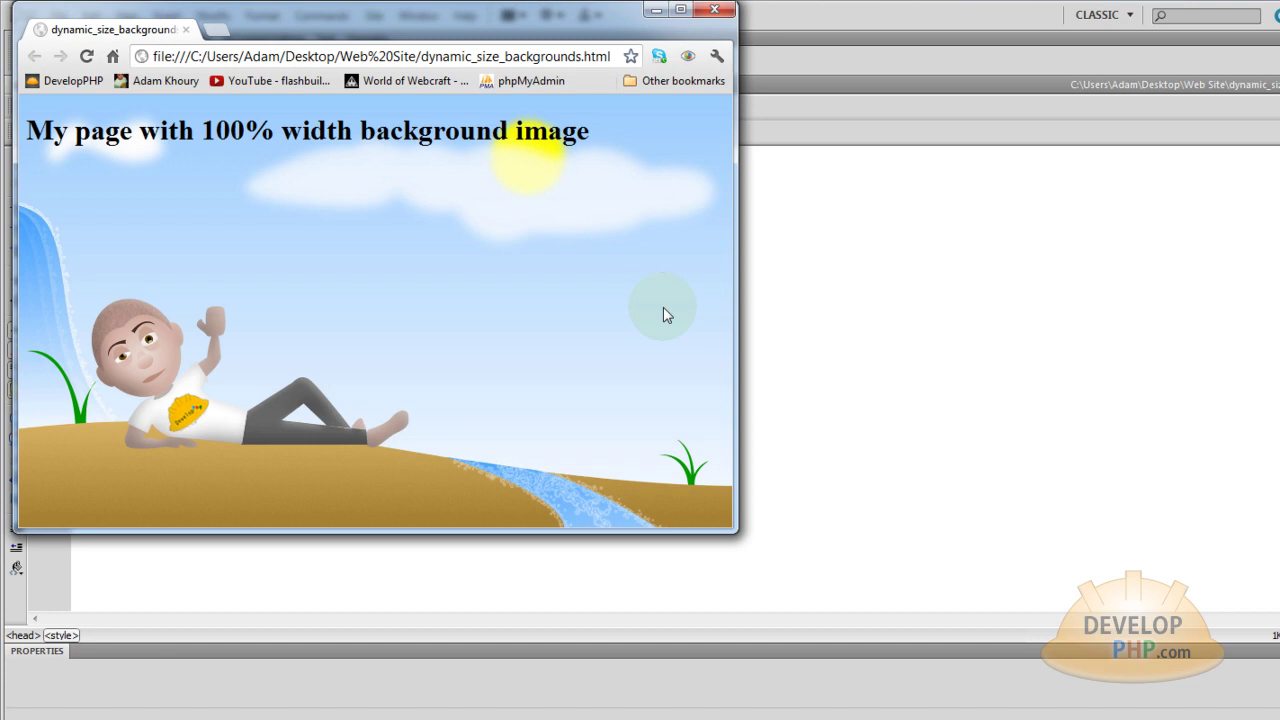
left_click(716, 10)
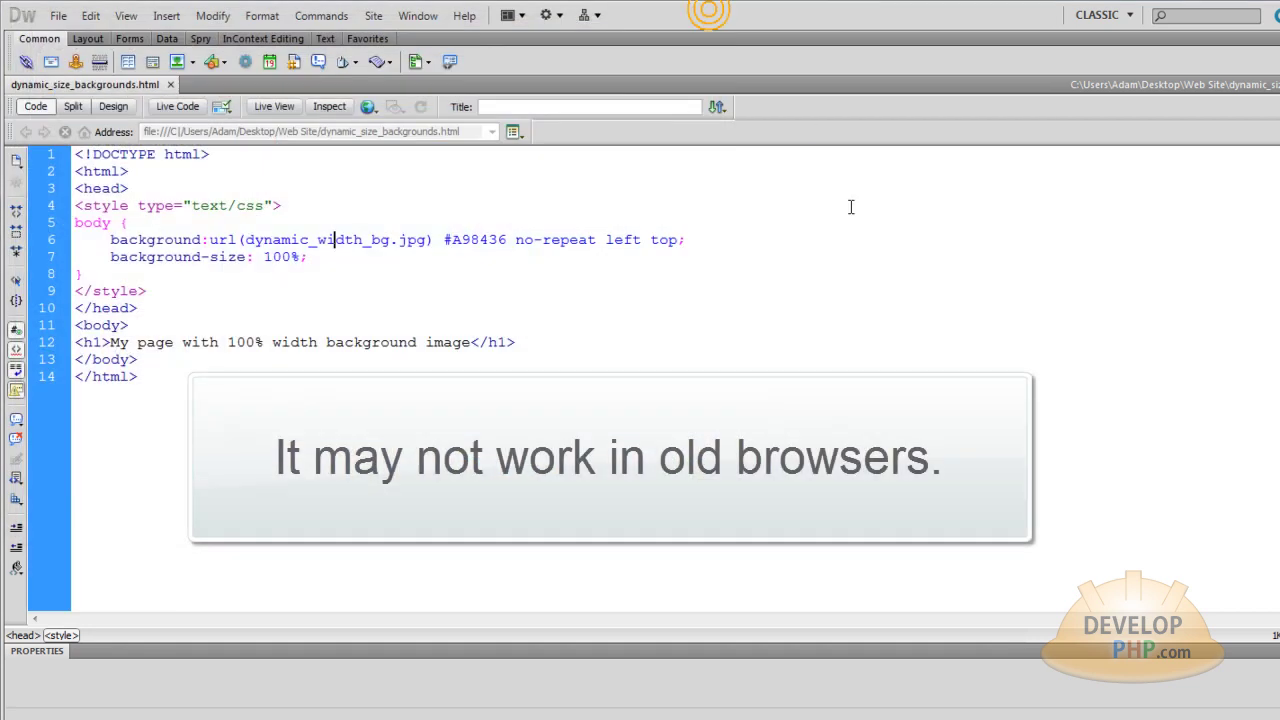
left_click(308, 257)
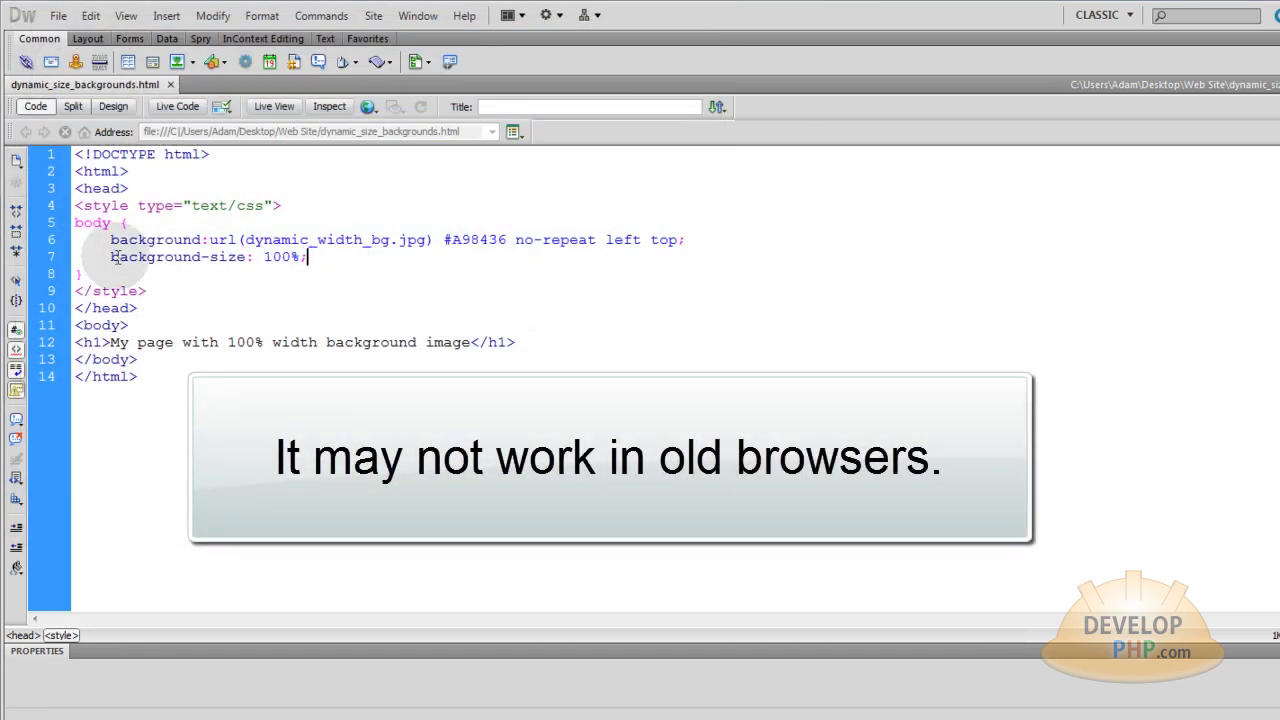
left_click_drag(110, 256, 247, 256)
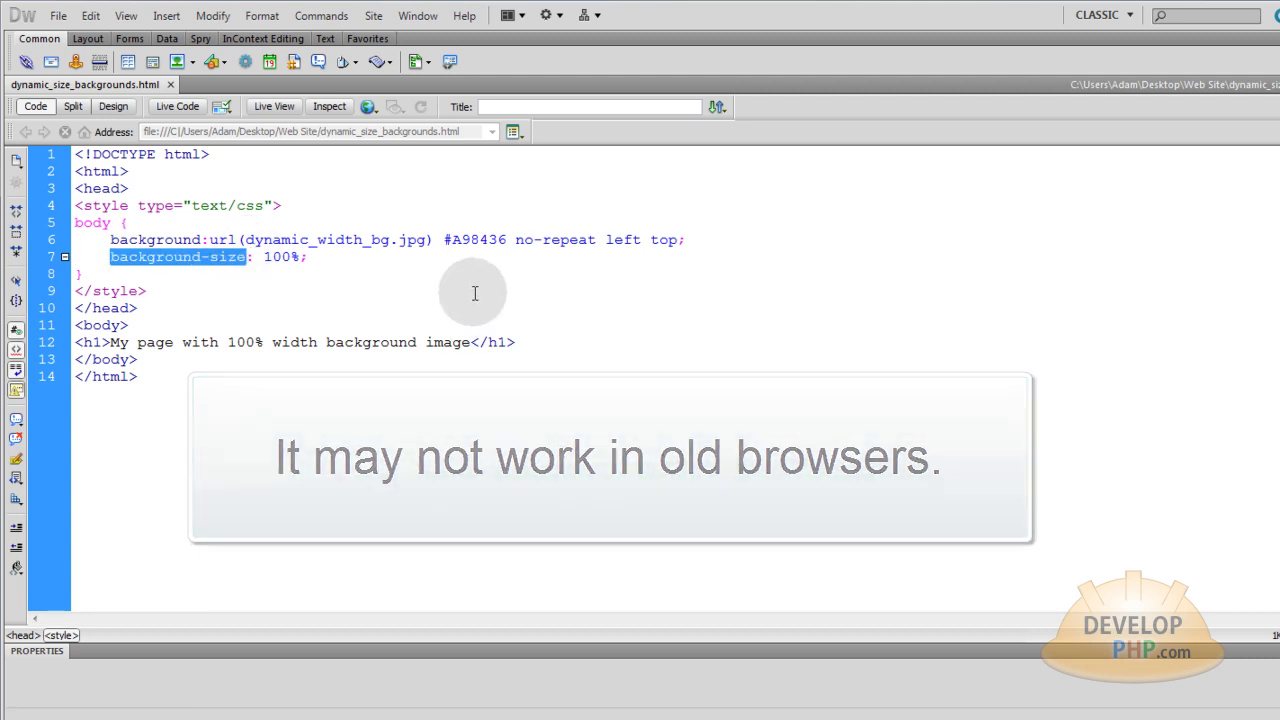
left_click(475, 292)
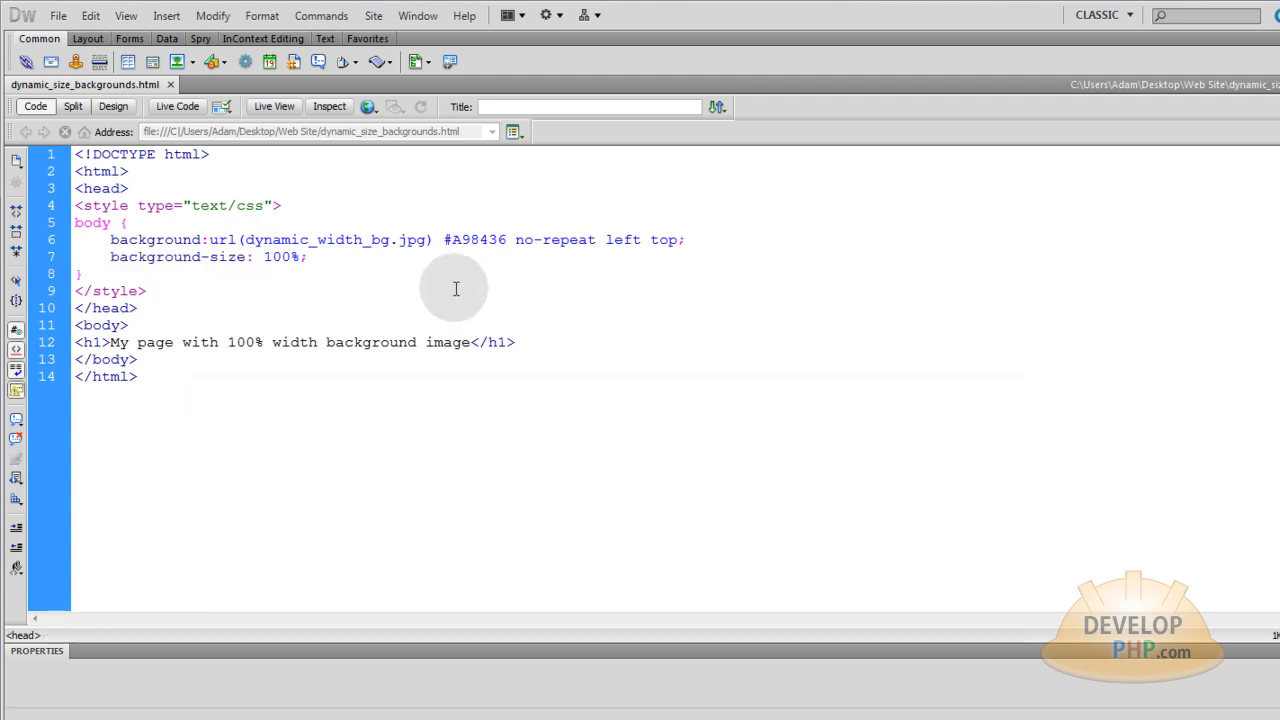